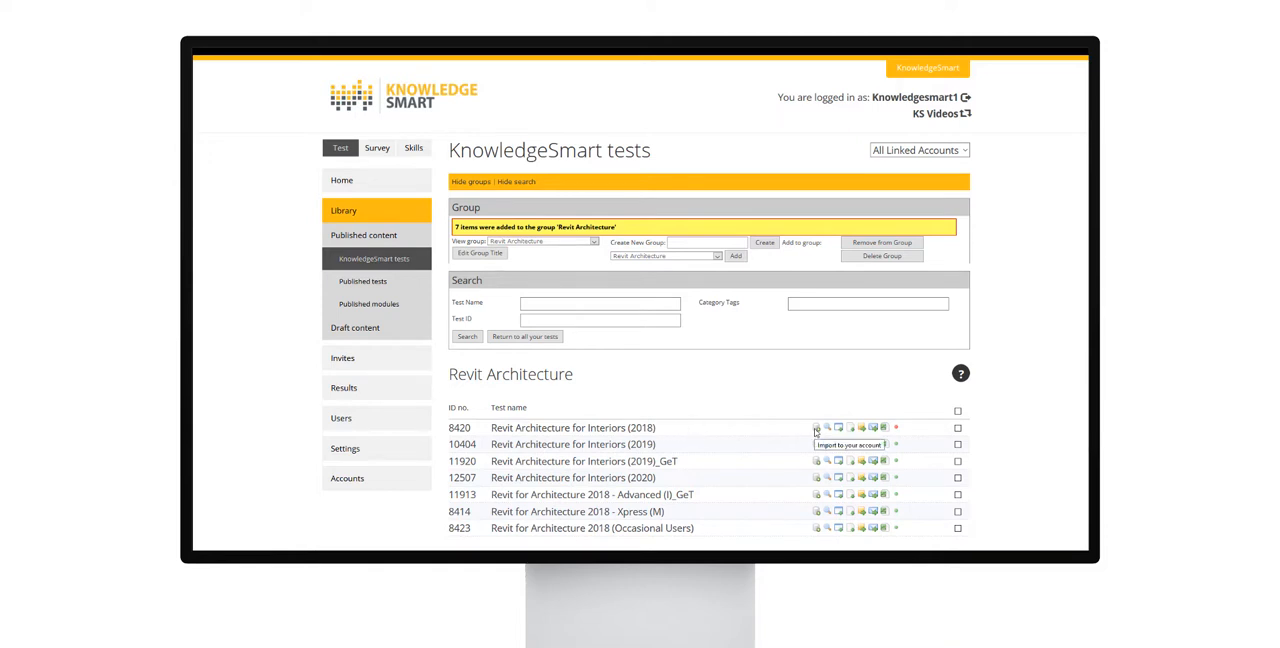
# Step: List the draft tests and open the name and description of the BIM 360 Design Collaboration draft test for editing
pyautogui.click(367, 332)
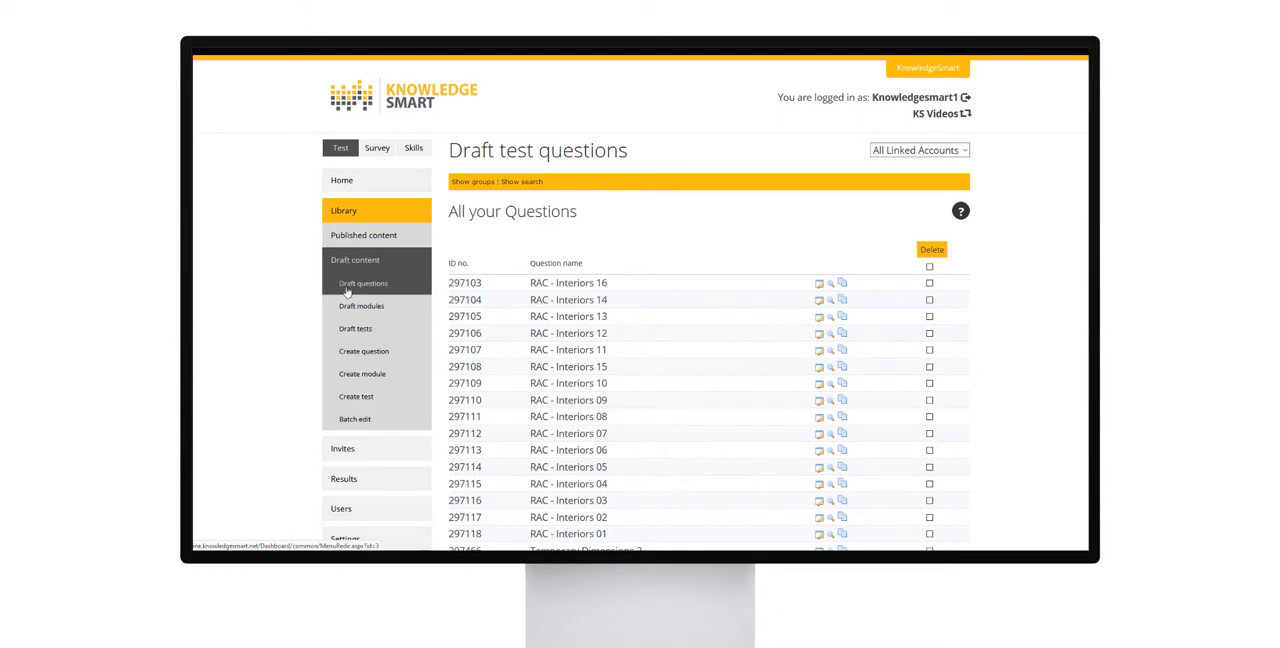
pyautogui.click(353, 334)
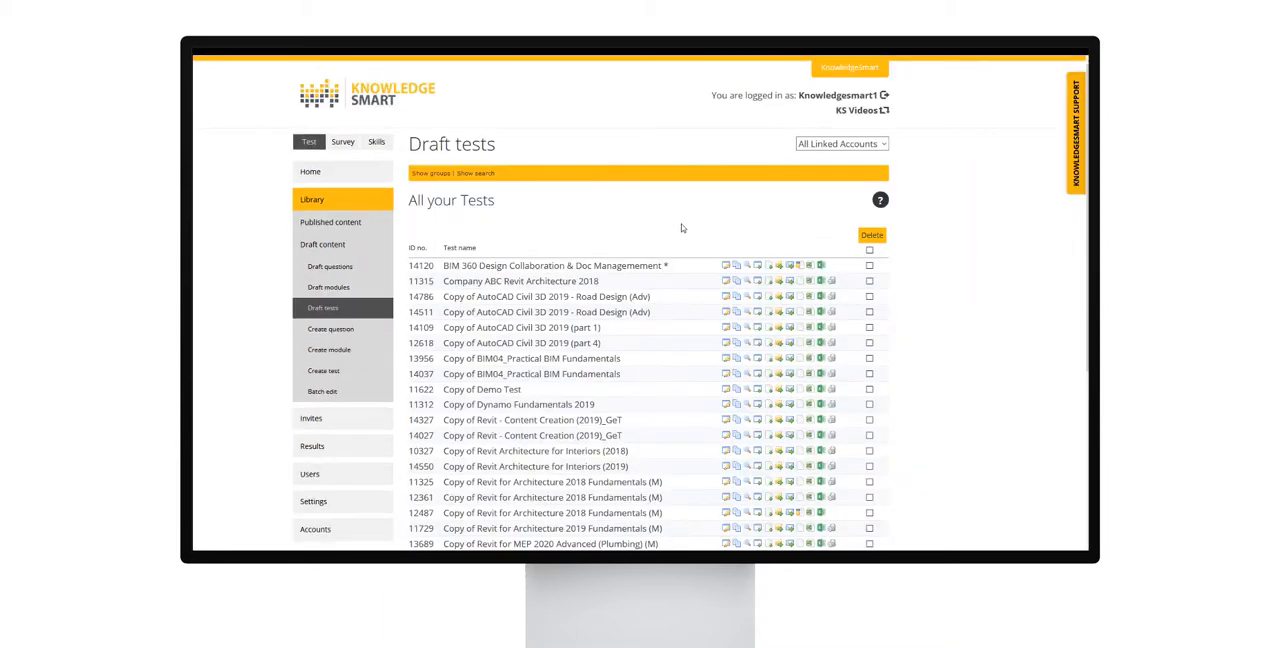
pyautogui.moveTo(726, 266)
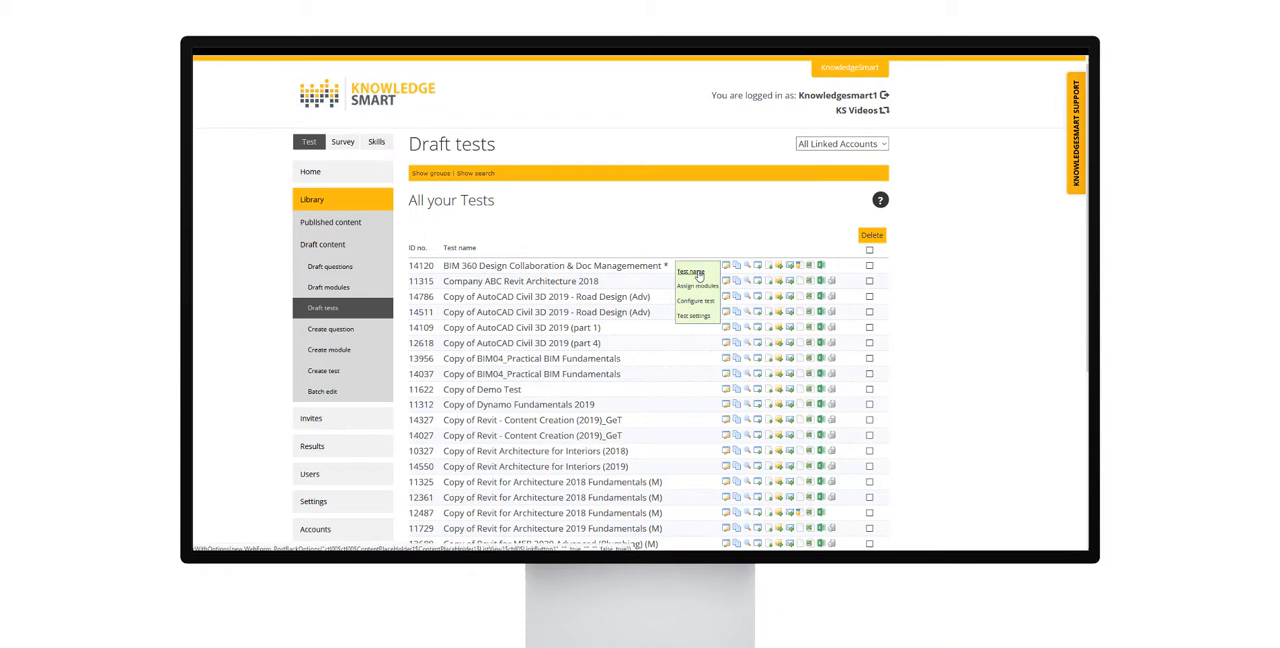
pyautogui.click(698, 275)
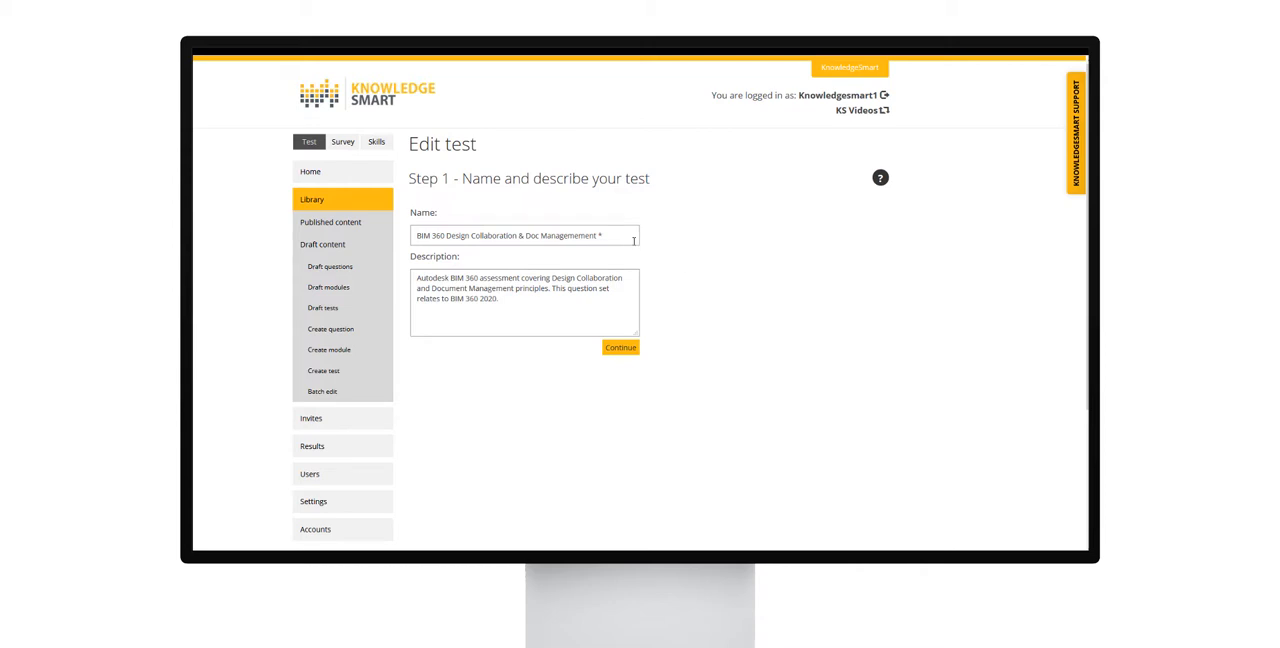
# Step: Keep the test's name and description, continue to module assignment, and assign the RAC Interiors - Content module
pyautogui.moveTo(622, 235); pyautogui.dragTo(395, 239)
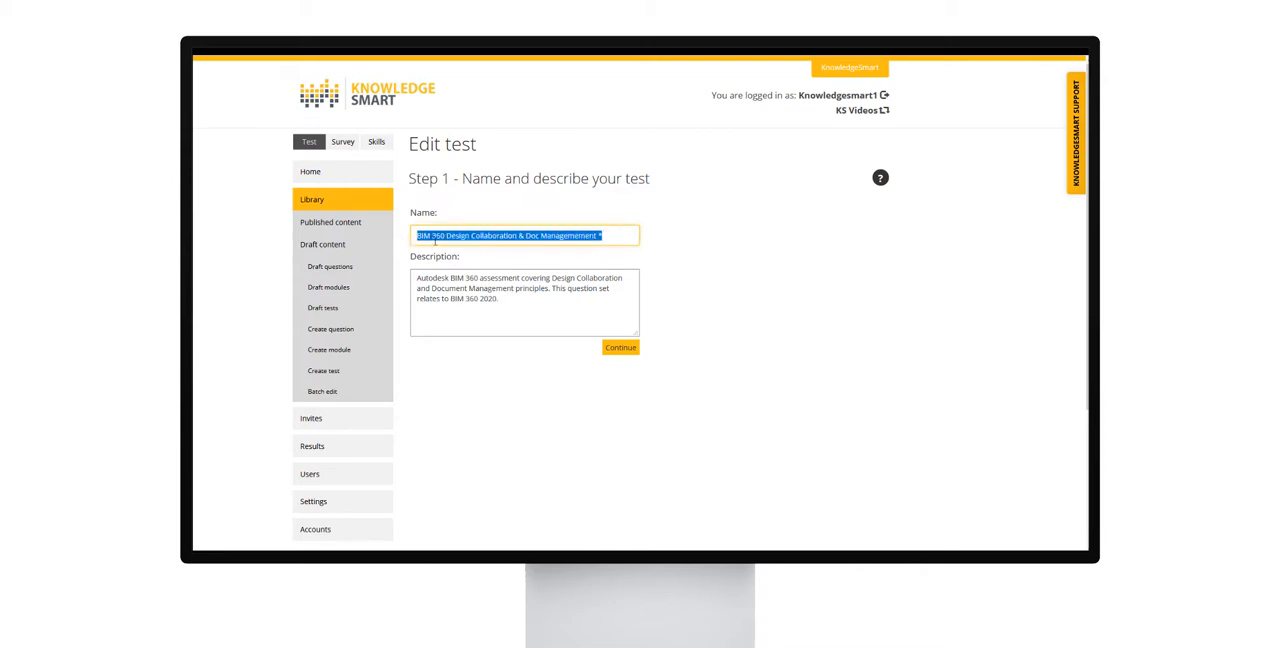
pyautogui.moveTo(508, 300); pyautogui.dragTo(416, 277)
pyautogui.click(624, 350)
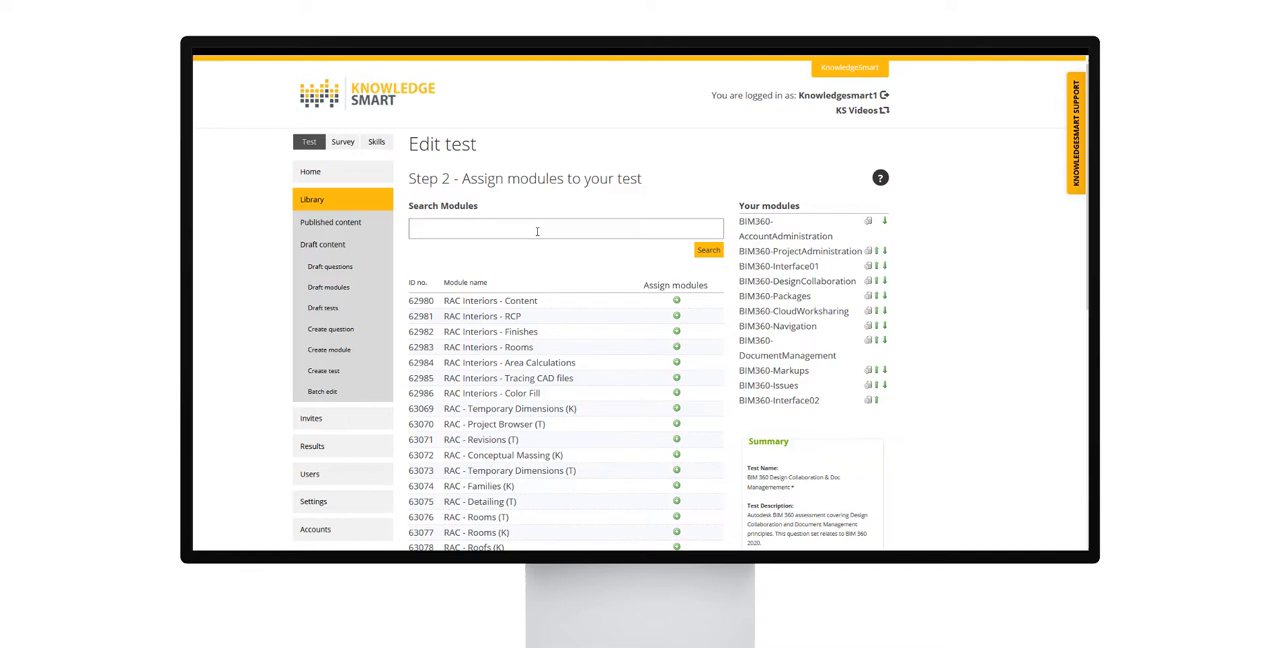
pyautogui.click(537, 231)
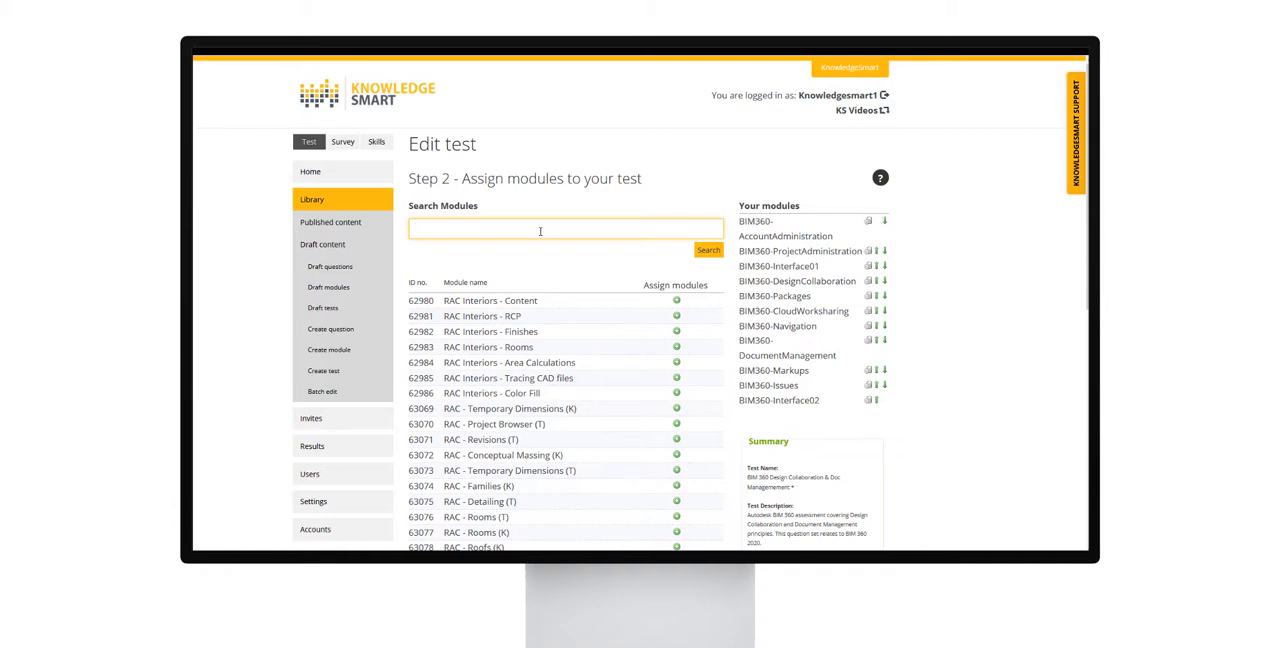
pyautogui.click(677, 302)
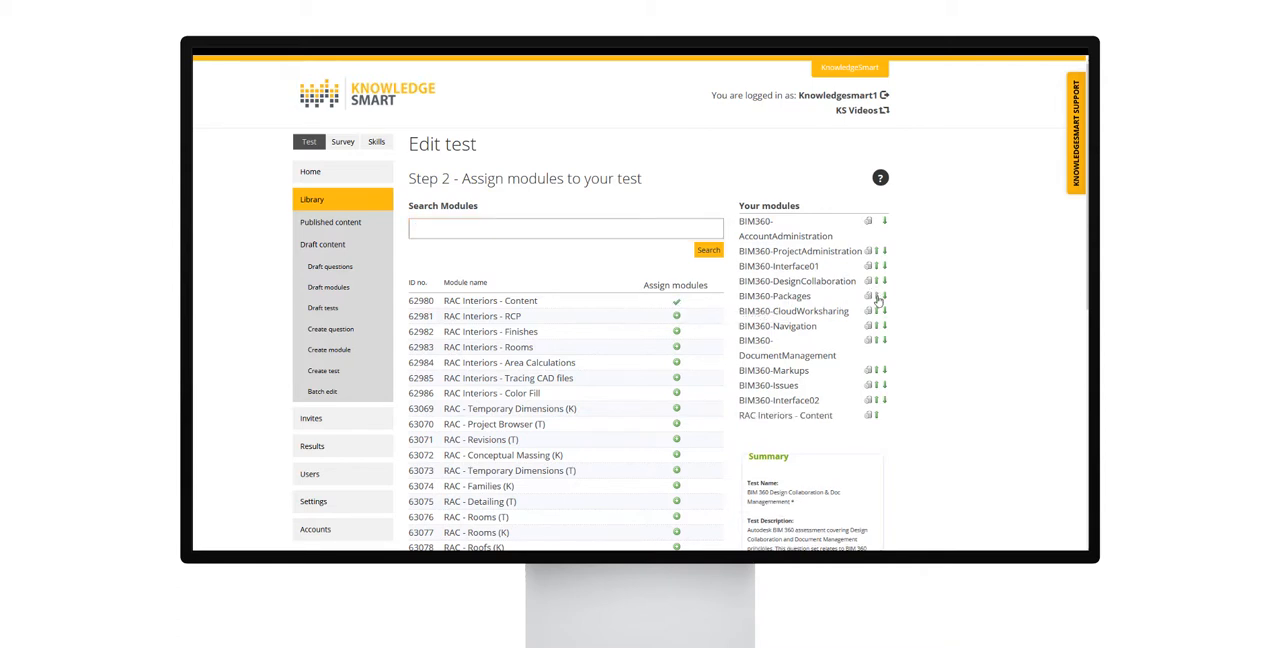
# Step: Reorder the test's assigned modules by moving BIM360-Packages, BIM360-DesignCollaboration and BIM360-CloudWorksharing up or down the list
pyautogui.click(877, 296)
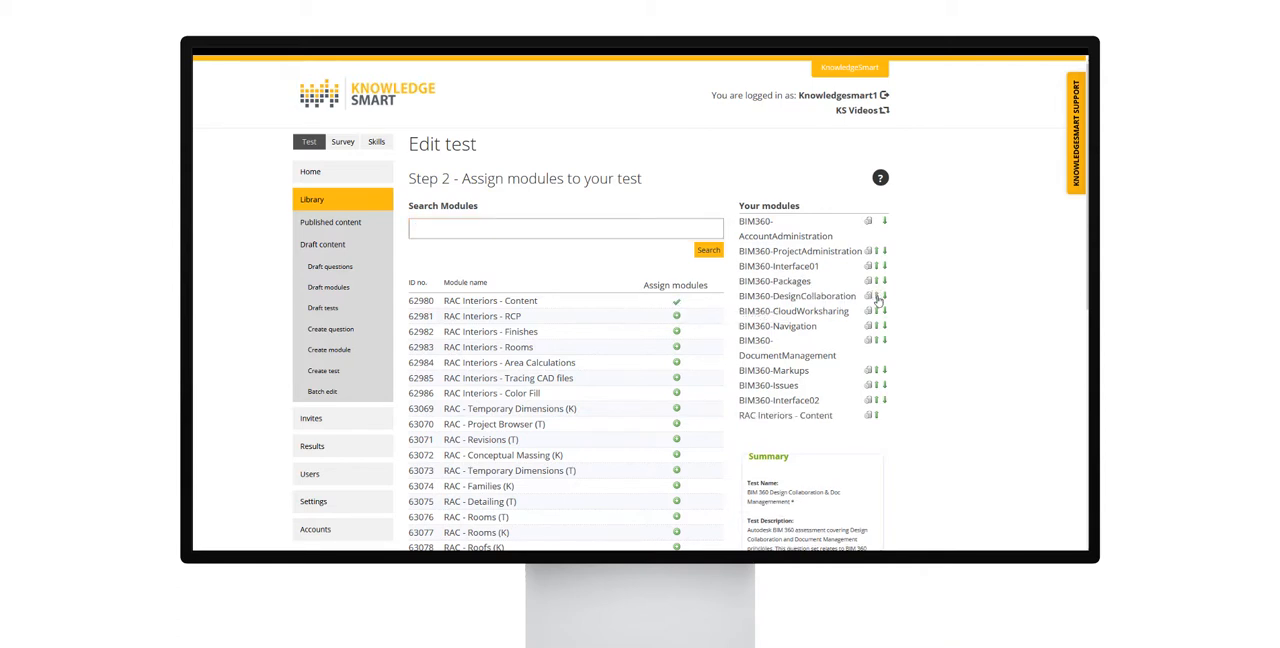
pyautogui.click(884, 313)
pyautogui.click(877, 296)
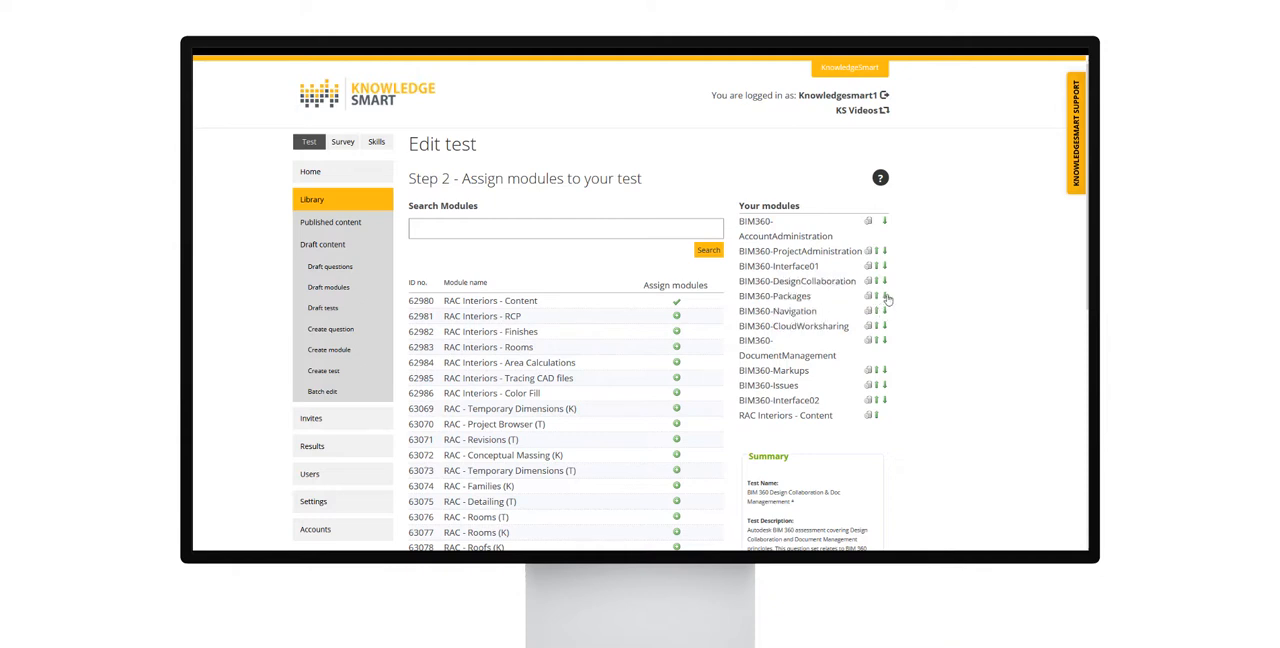
pyautogui.click(885, 297)
pyautogui.click(877, 312)
pyautogui.click(884, 312)
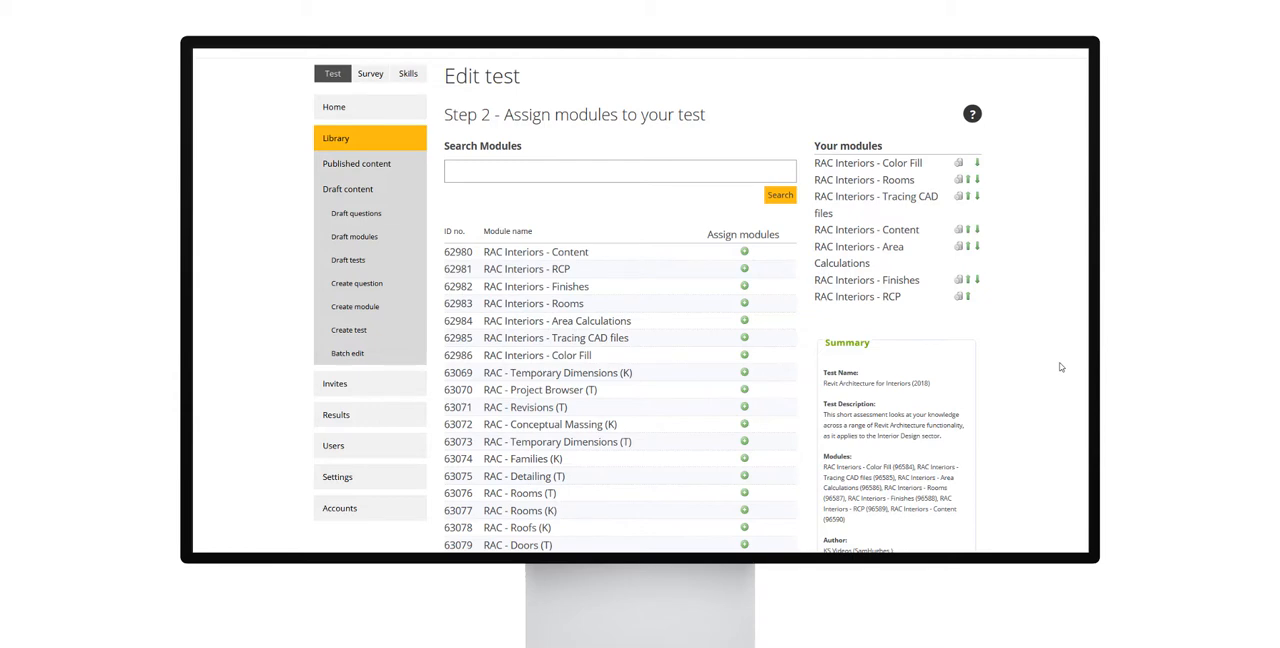
# Step: Set the assigned questions for the RAC Interiors - Color Fill module to 1, save it, and continue to the test settings
pyautogui.scroll(-5, 1061, 367)
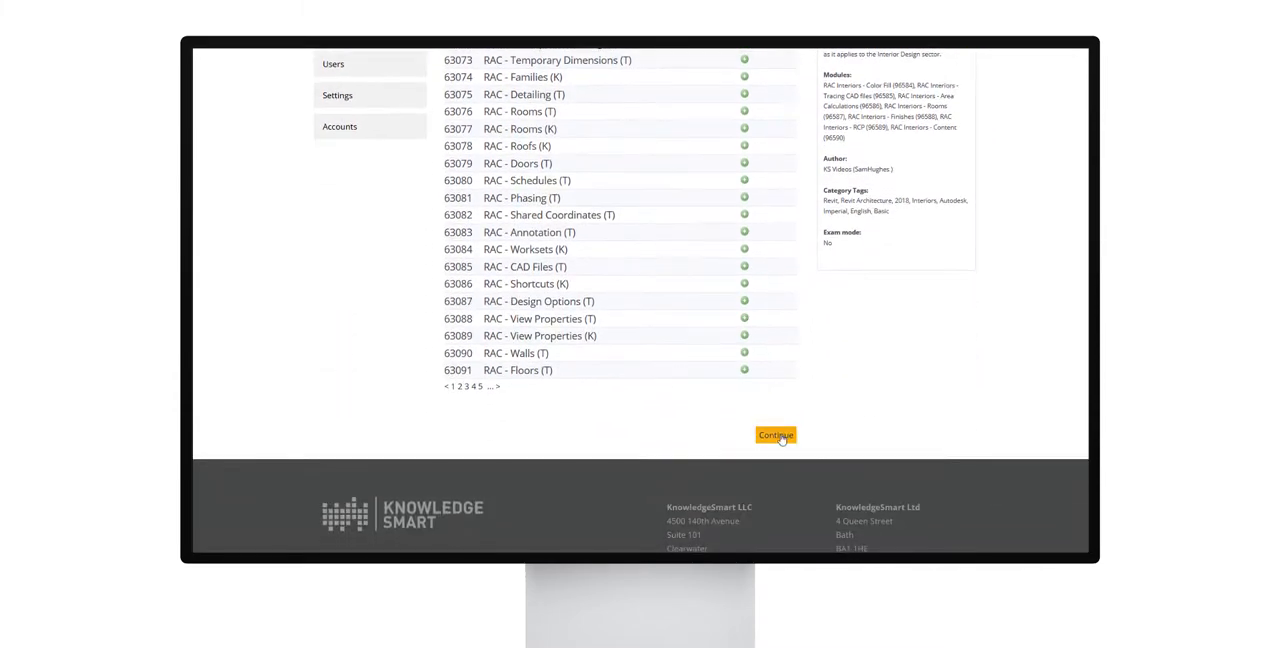
pyautogui.click(778, 436)
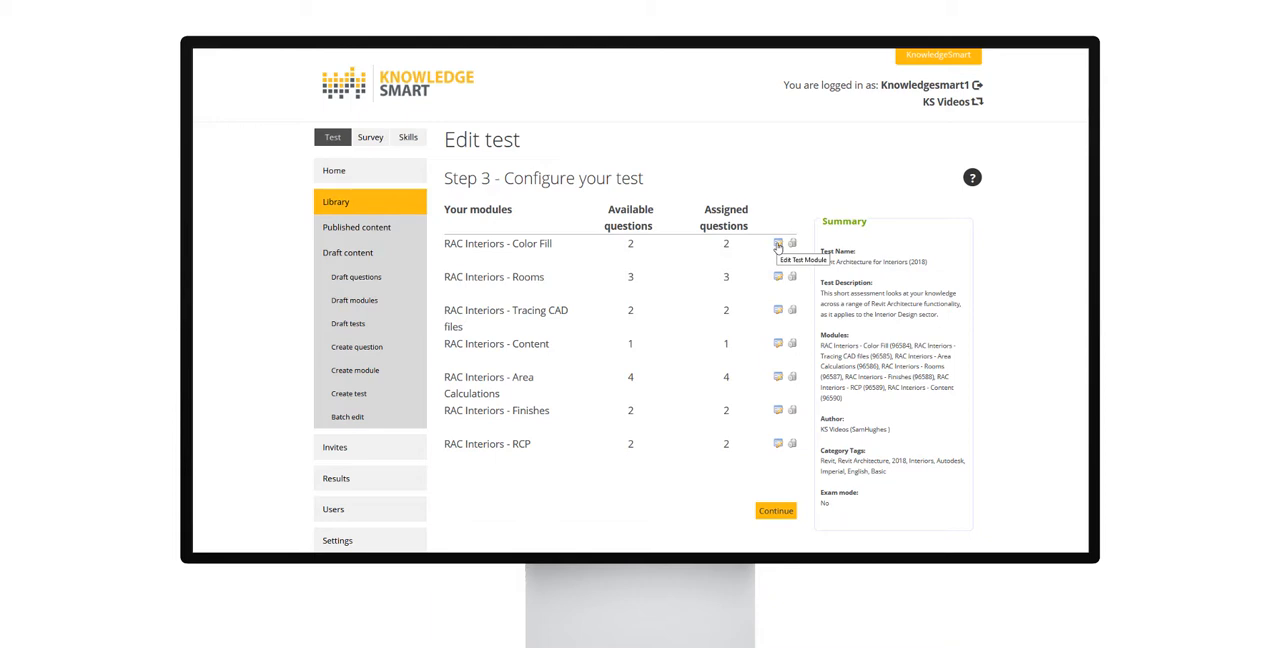
pyautogui.click(778, 245)
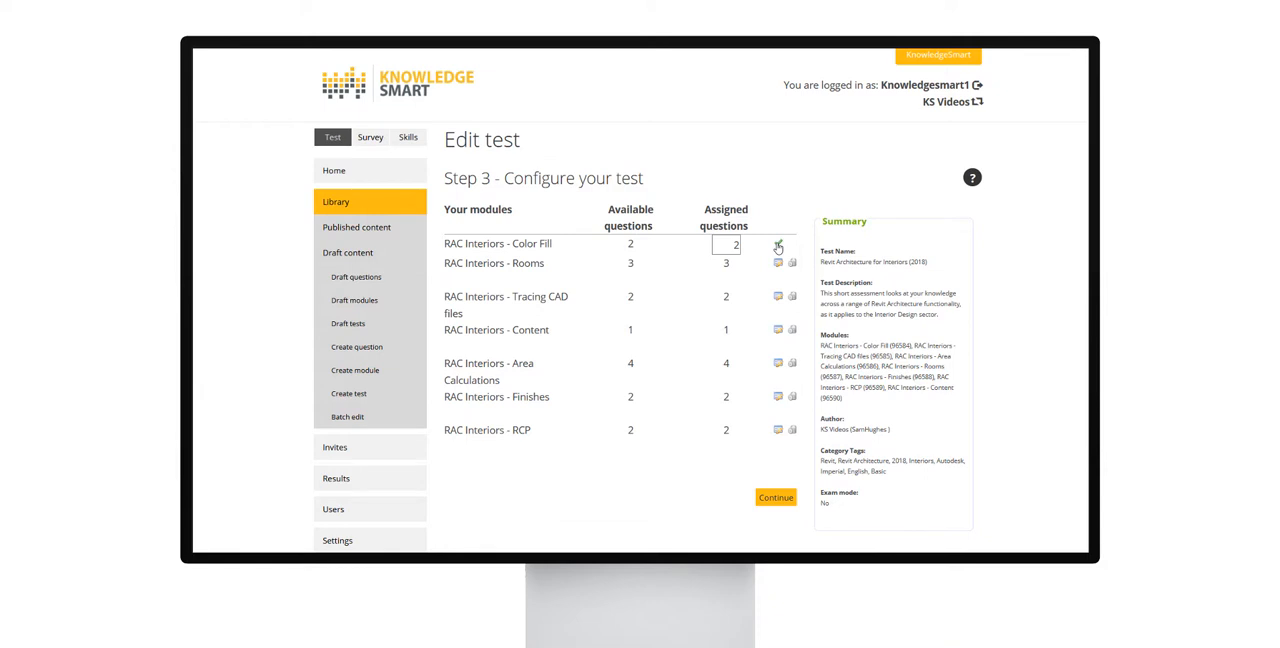
pyautogui.moveTo(725, 248); pyautogui.dragTo(748, 251)
pyautogui.write('1')
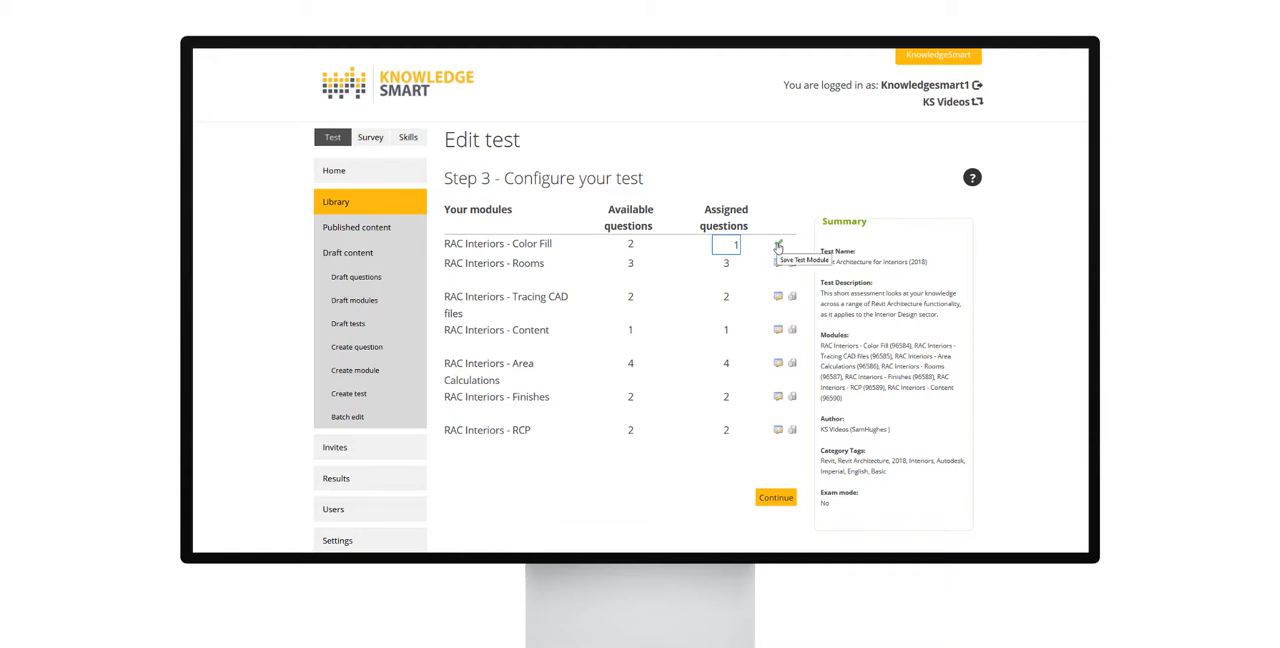
pyautogui.click(778, 246)
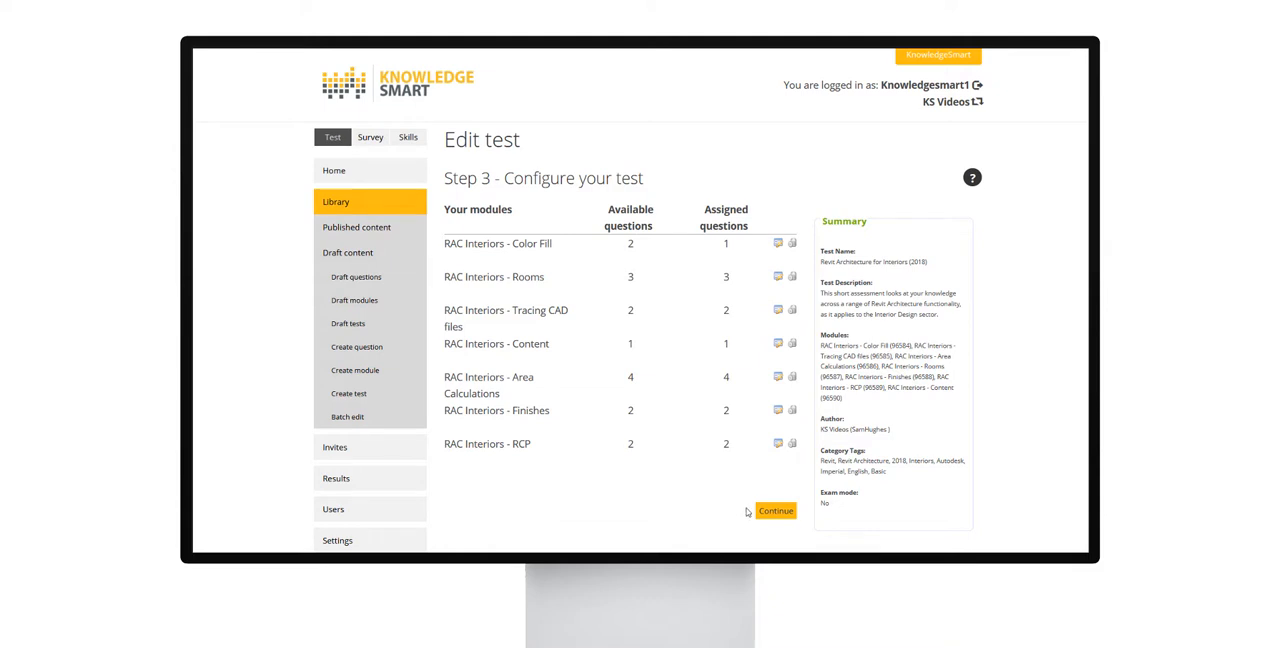
pyautogui.click(776, 512)
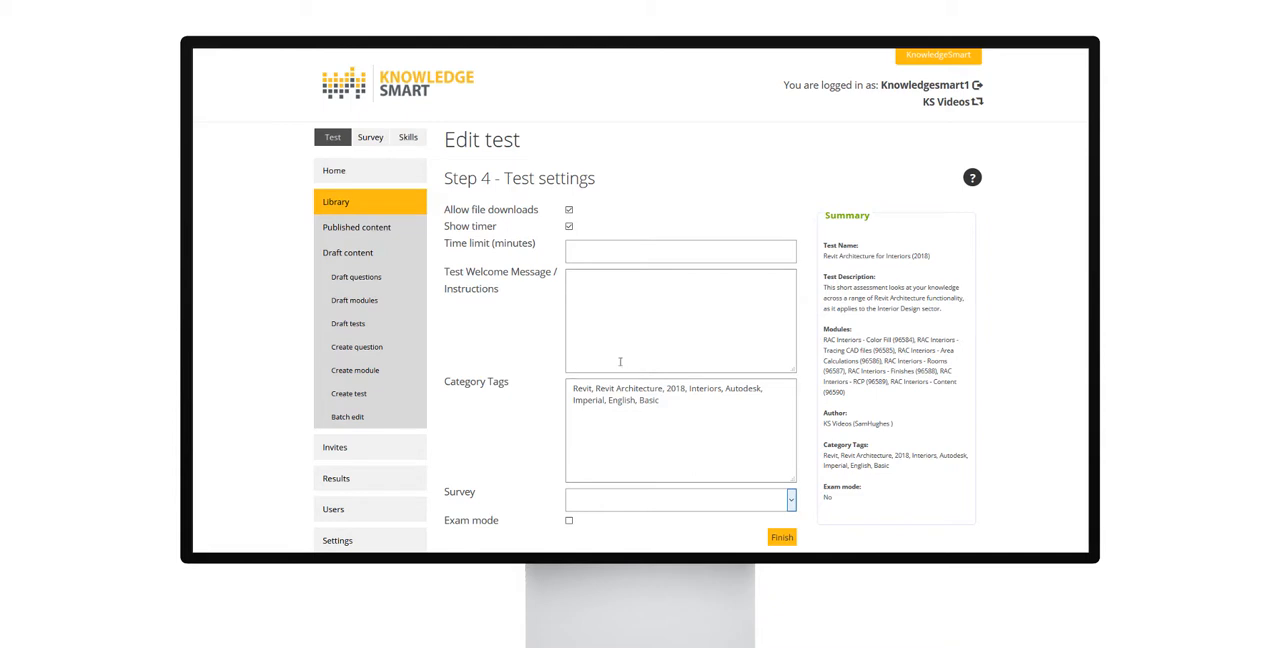
# Step: Attach the Digital Transformation Survey to the Revit Architecture for Interiors (2018) test
pyautogui.click(617, 315)
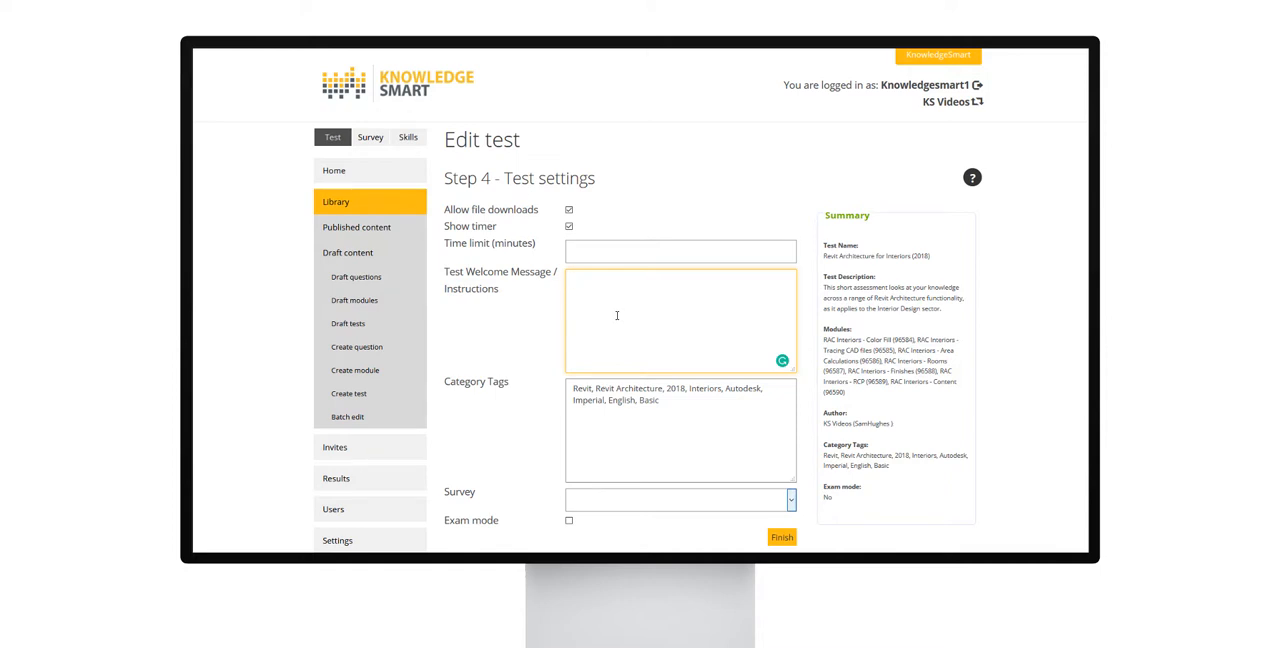
pyautogui.click(622, 447)
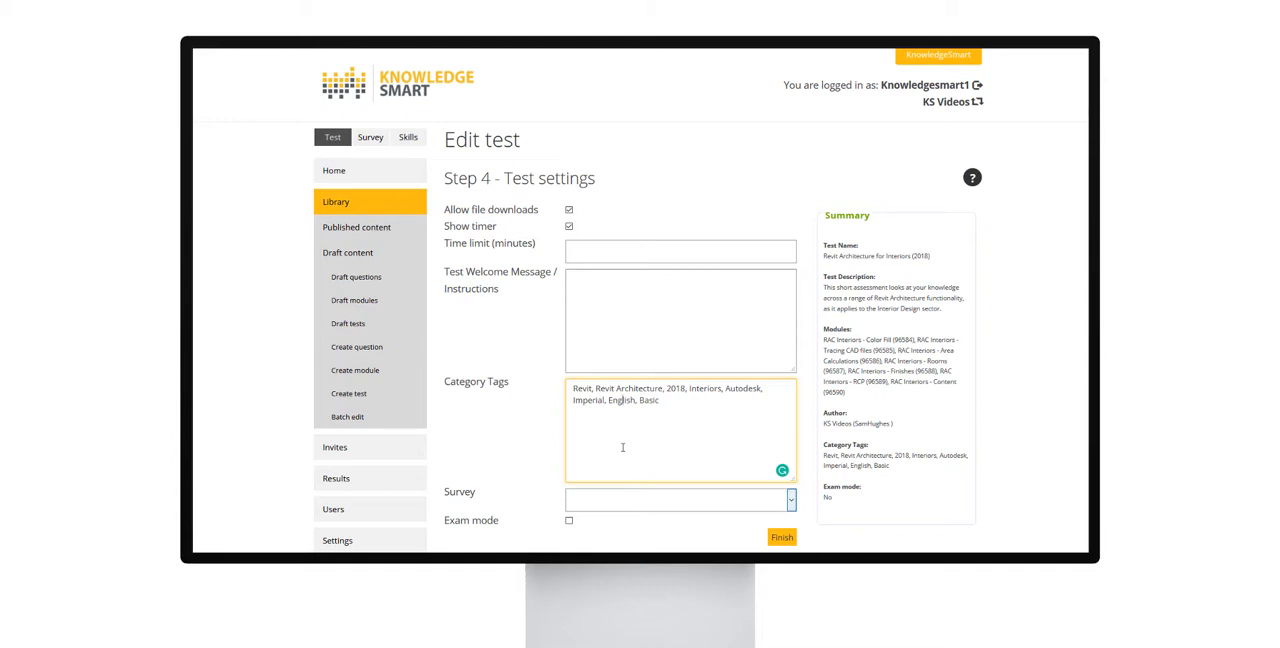
pyautogui.scroll(-1, 600, 447)
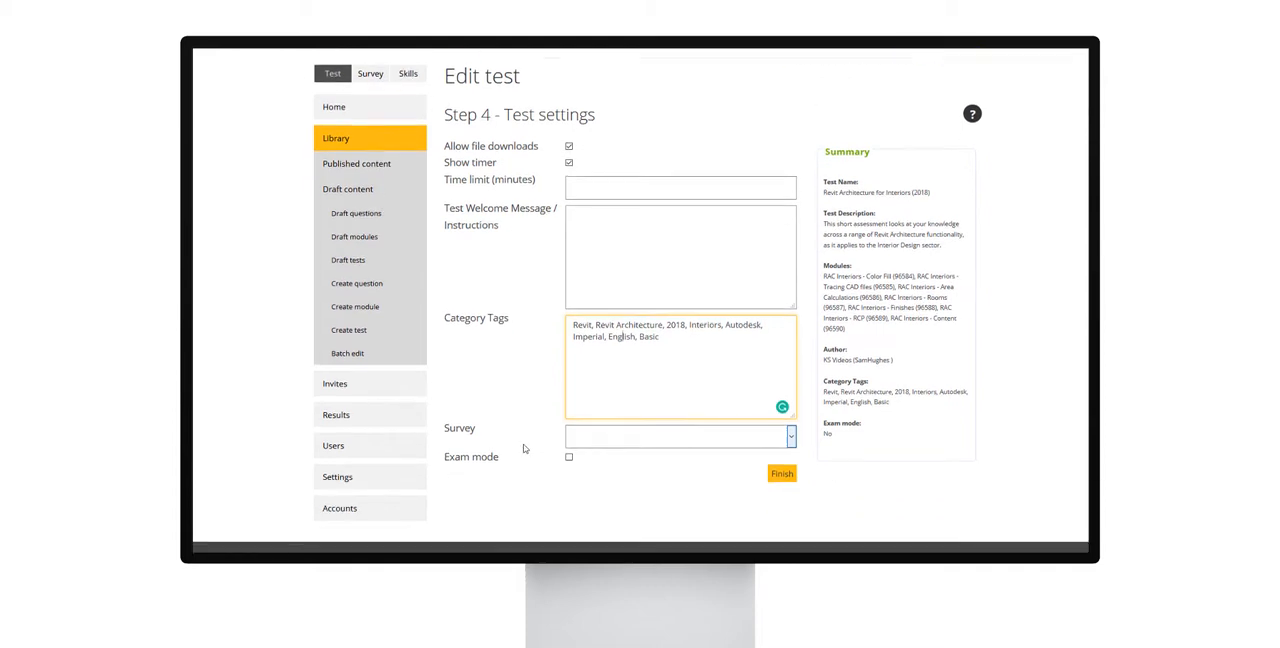
pyautogui.click(613, 441)
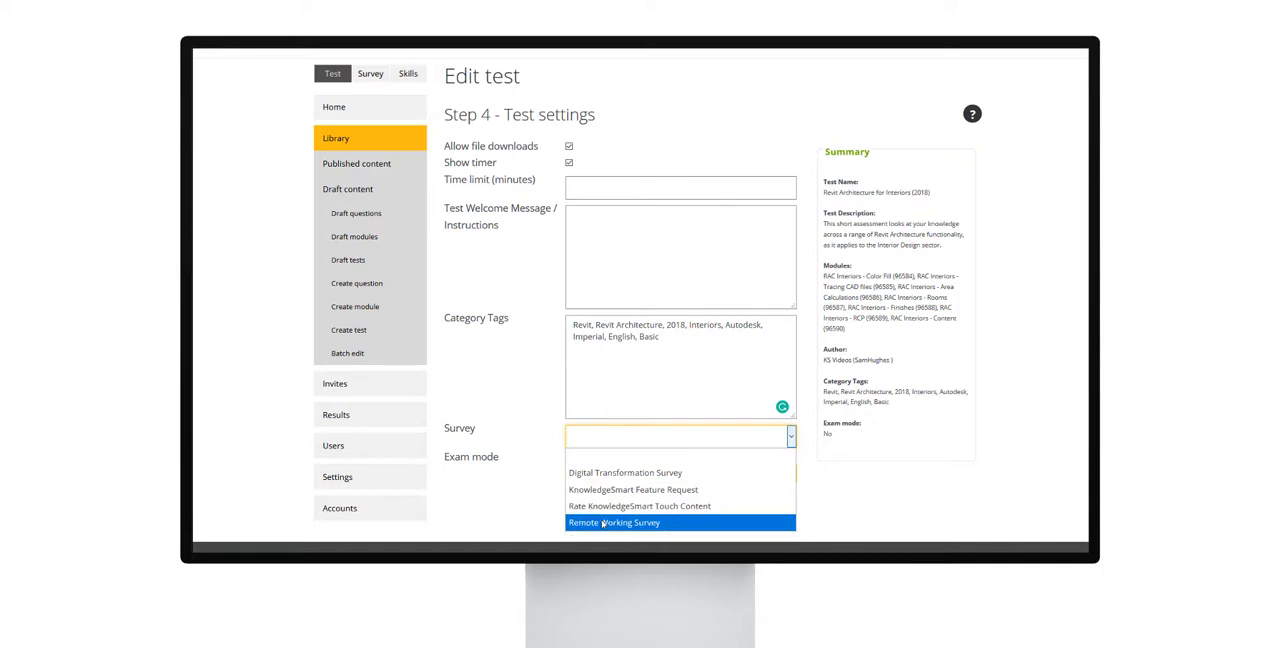
pyautogui.click(598, 478)
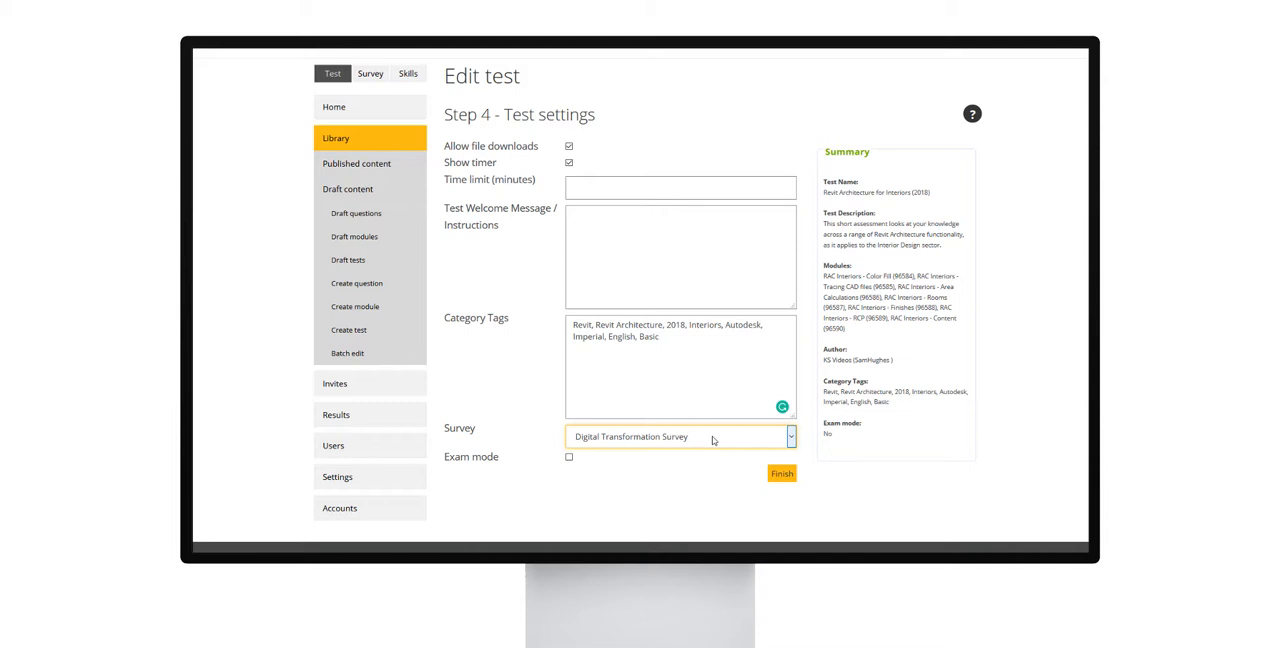
pyautogui.press('Tab')
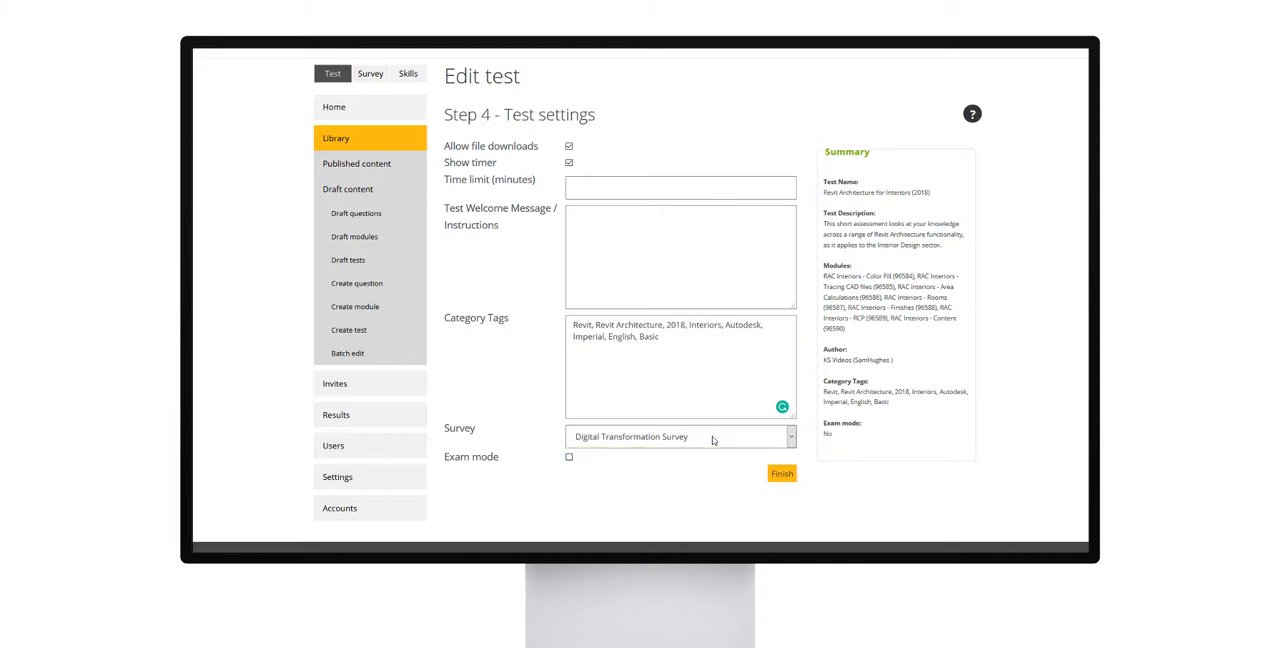
# Step: Enable exam mode for the test, save the exam result bandings, and finish editing the test
pyautogui.click(568, 459)
pyautogui.scroll(-3, 571, 457)
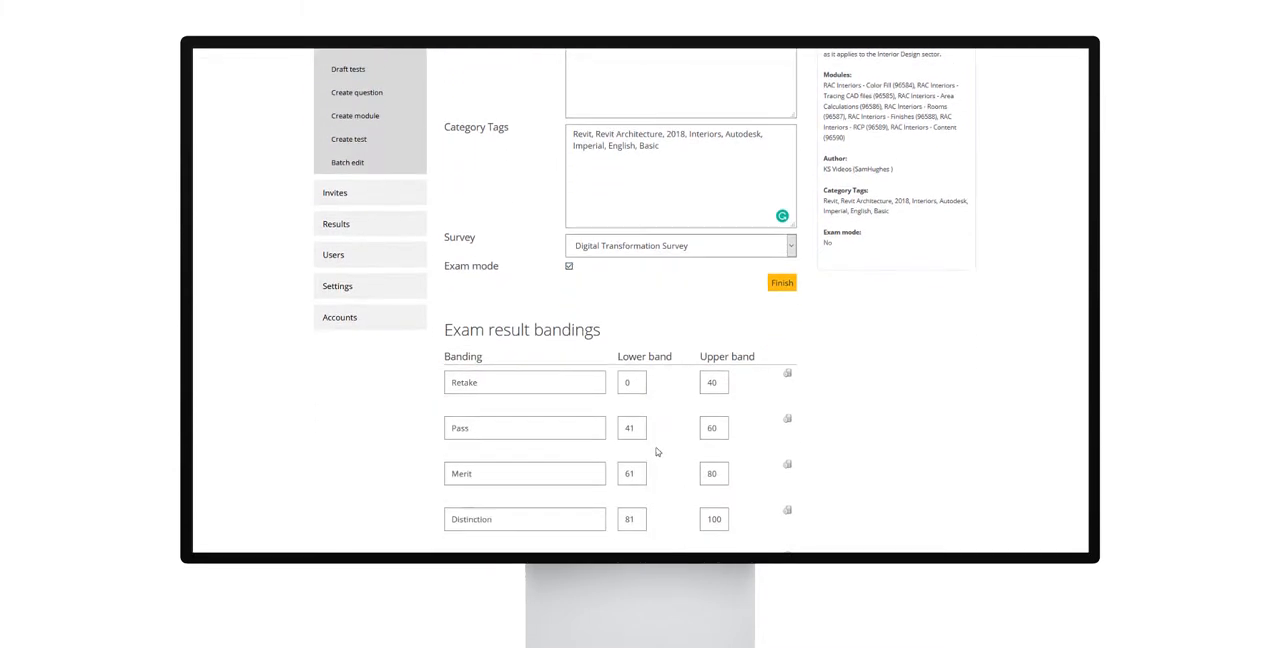
pyautogui.scroll(-2, 658, 455)
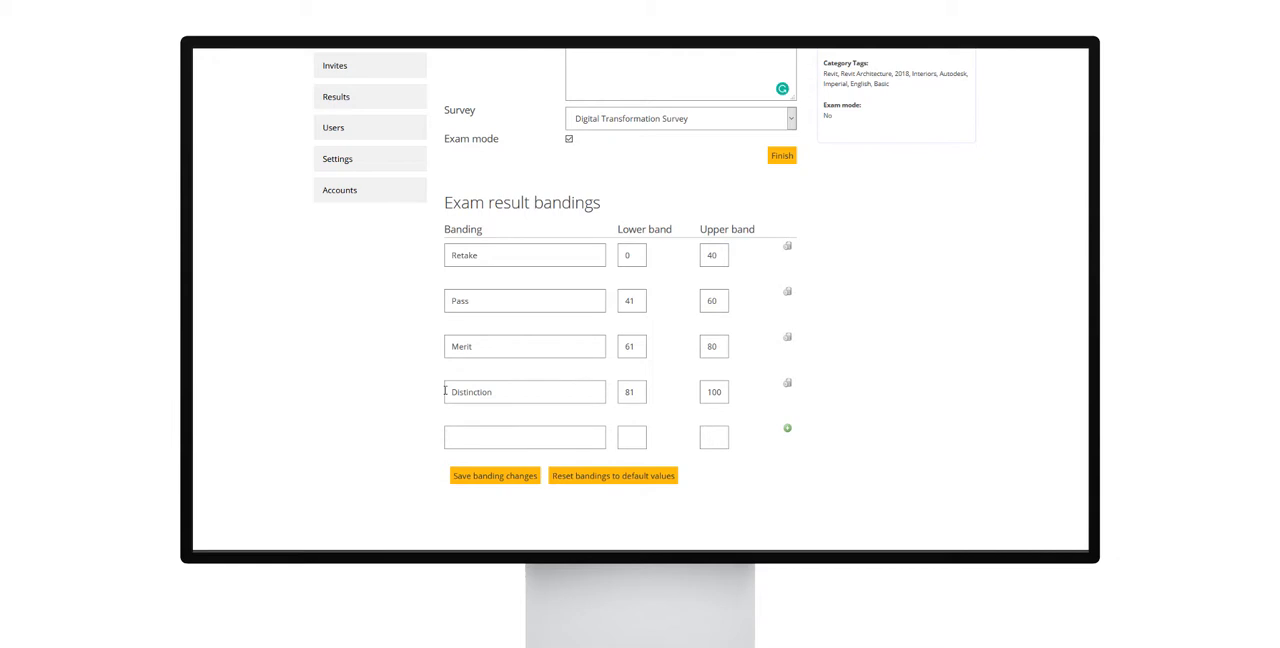
pyautogui.click(511, 481)
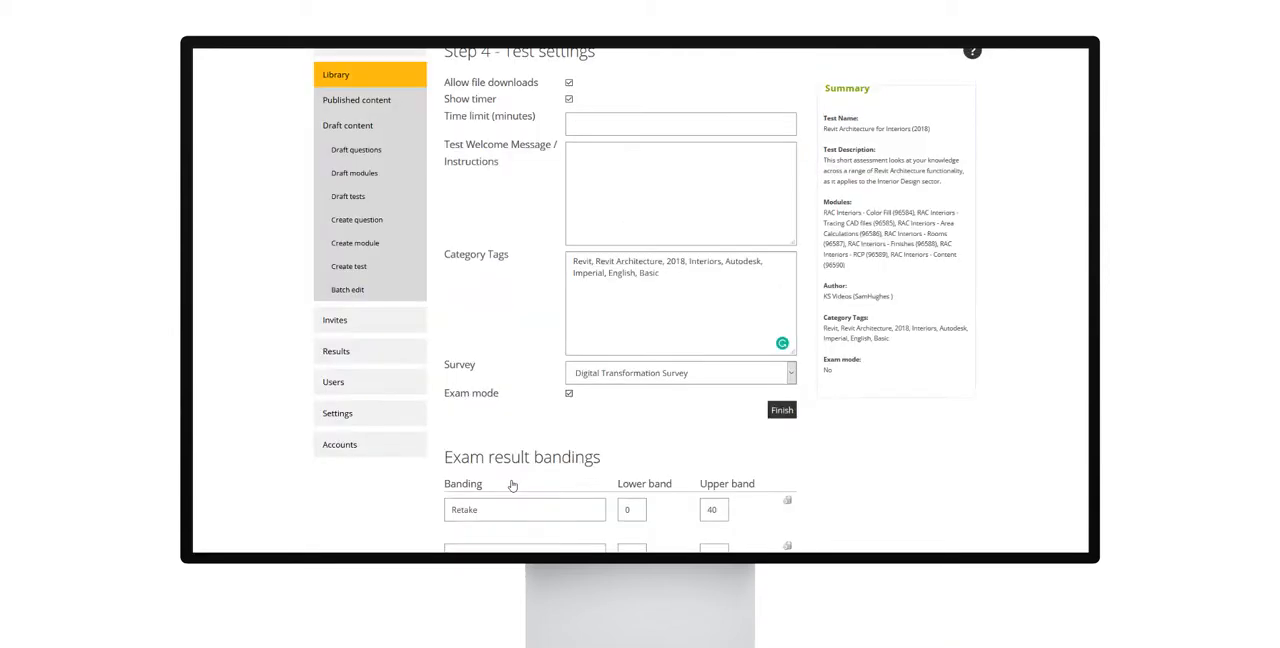
pyautogui.click(780, 411)
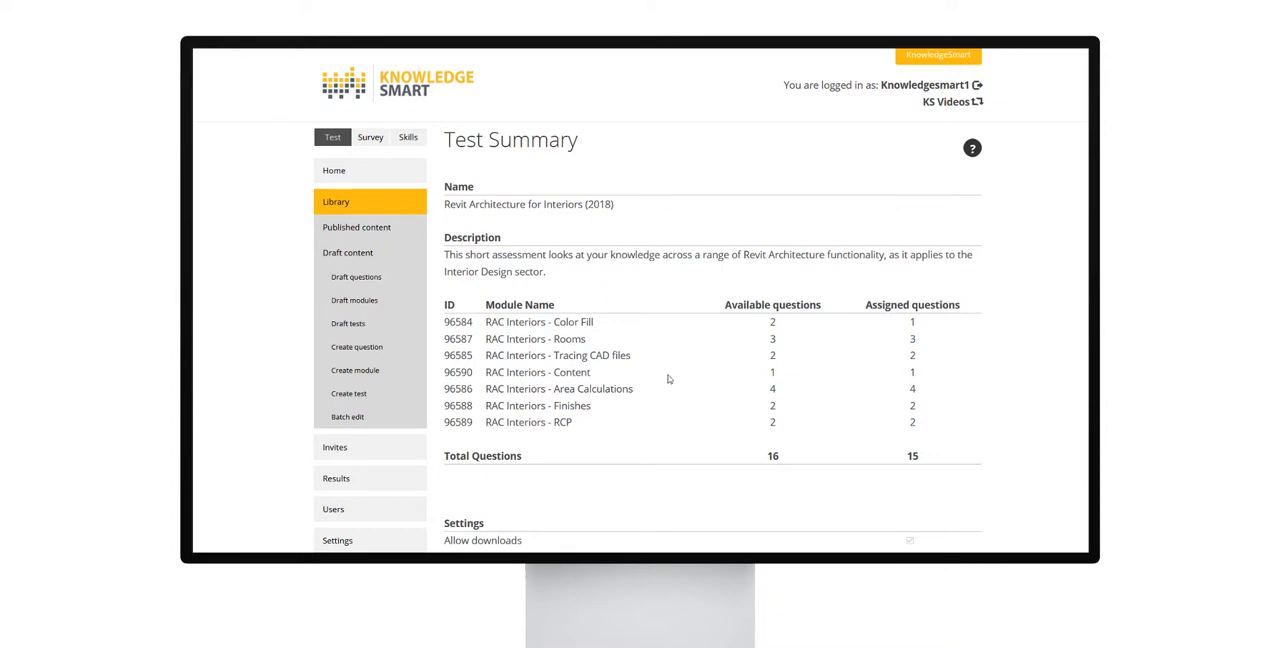
# Step: Review the test summary's assigned questions, settings and exam bandings, and go back
pyautogui.scroll(-3, 667, 400)
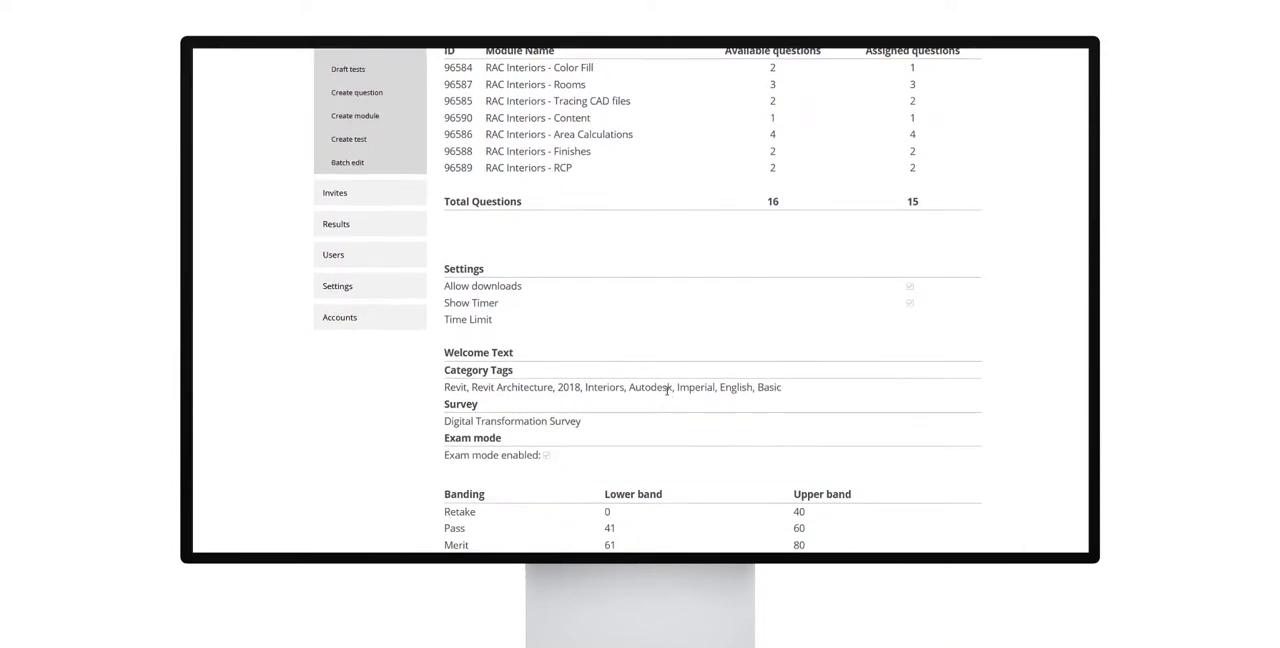
pyautogui.scroll(-2, 667, 394)
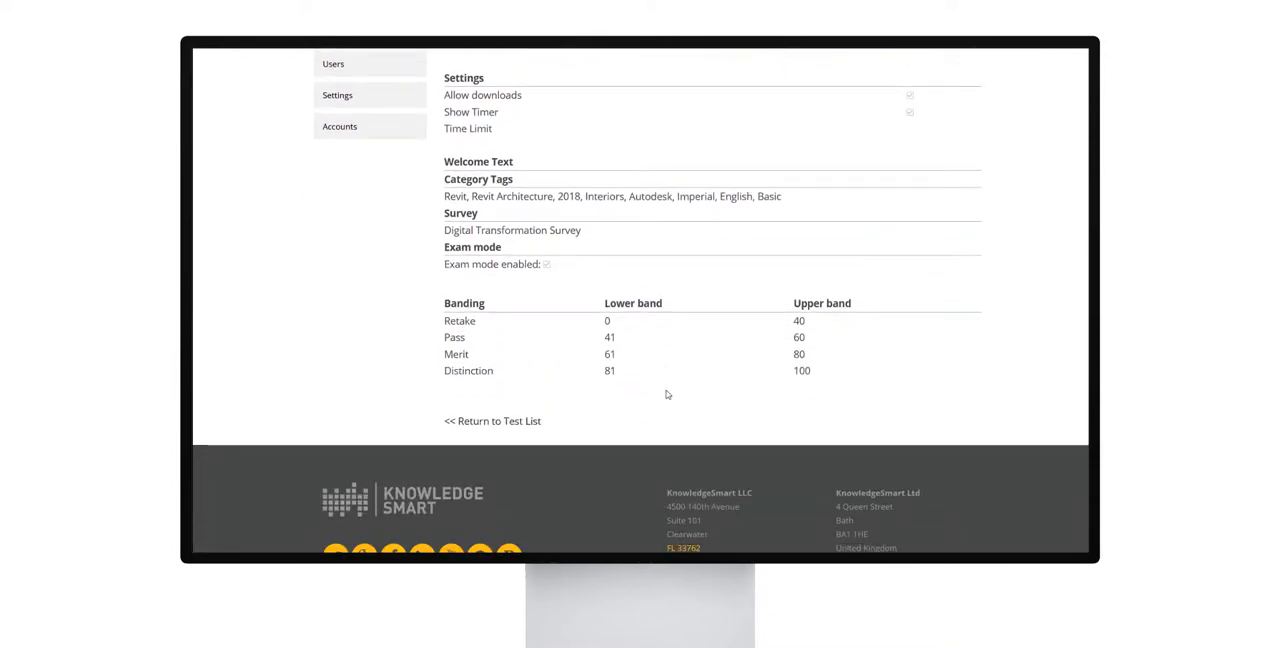
pyautogui.hotkey('alt', 'Left')
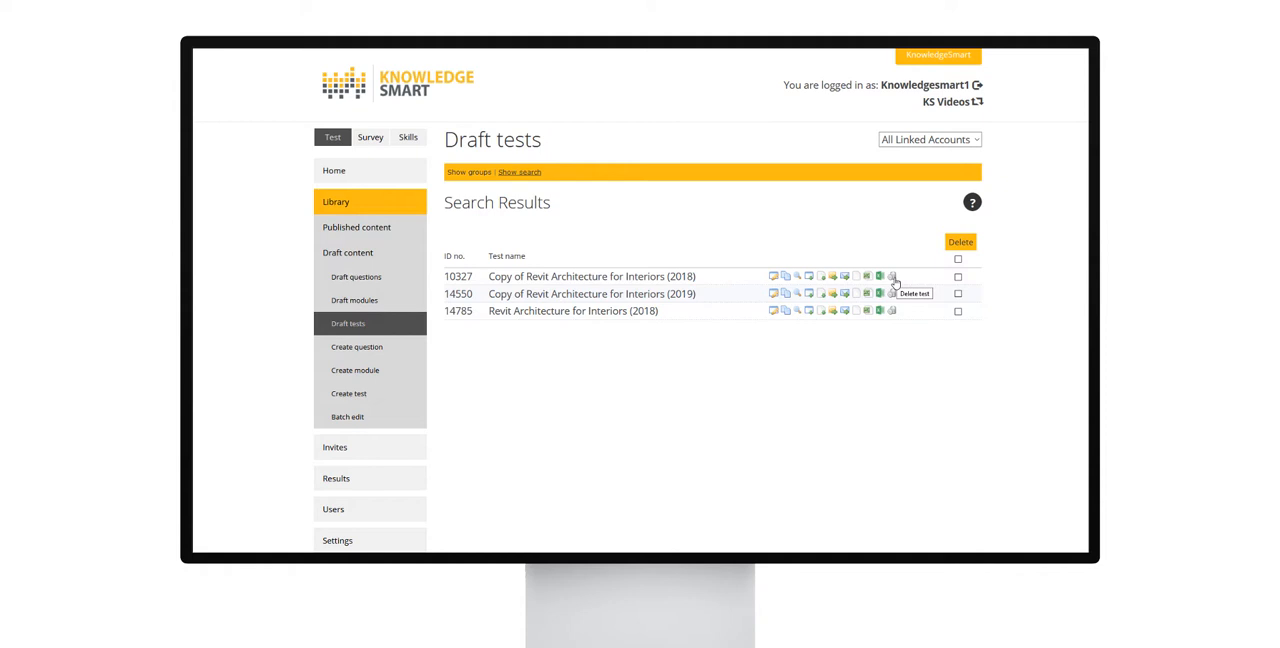
# Step: Select the draft copies of Revit Architecture for Interiors (2018) and (2019), and display the draft tests page help
pyautogui.click(958, 276)
pyautogui.click(958, 294)
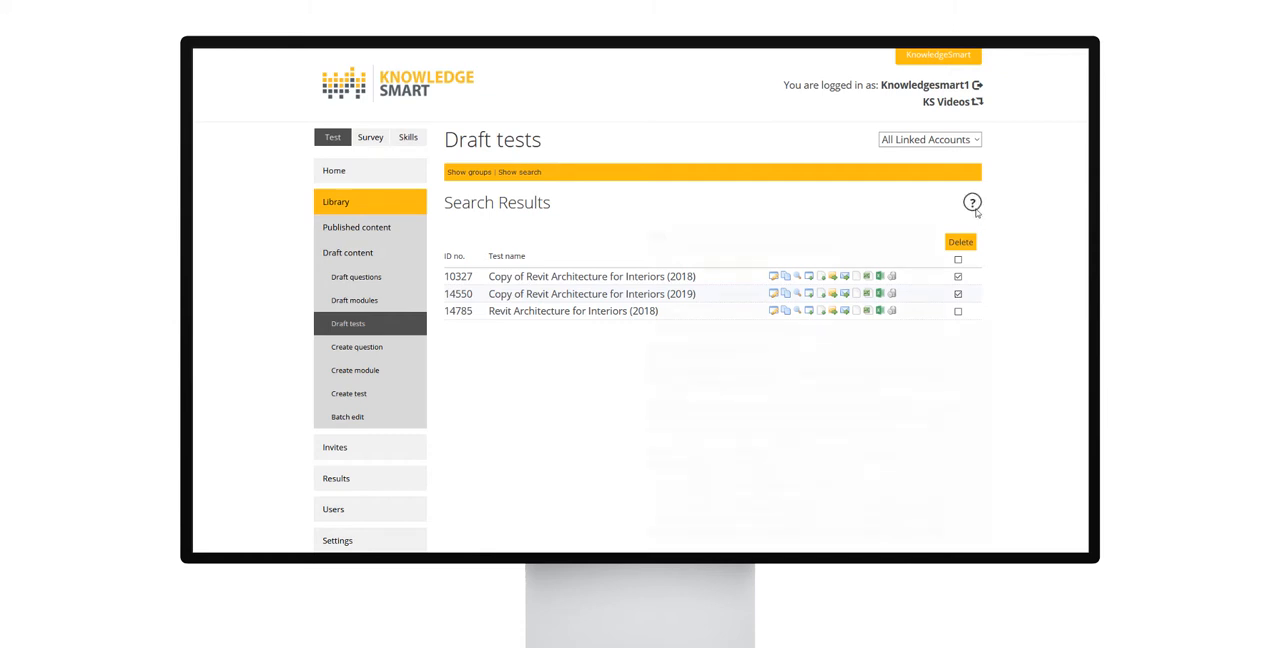
pyautogui.moveTo(974, 206)
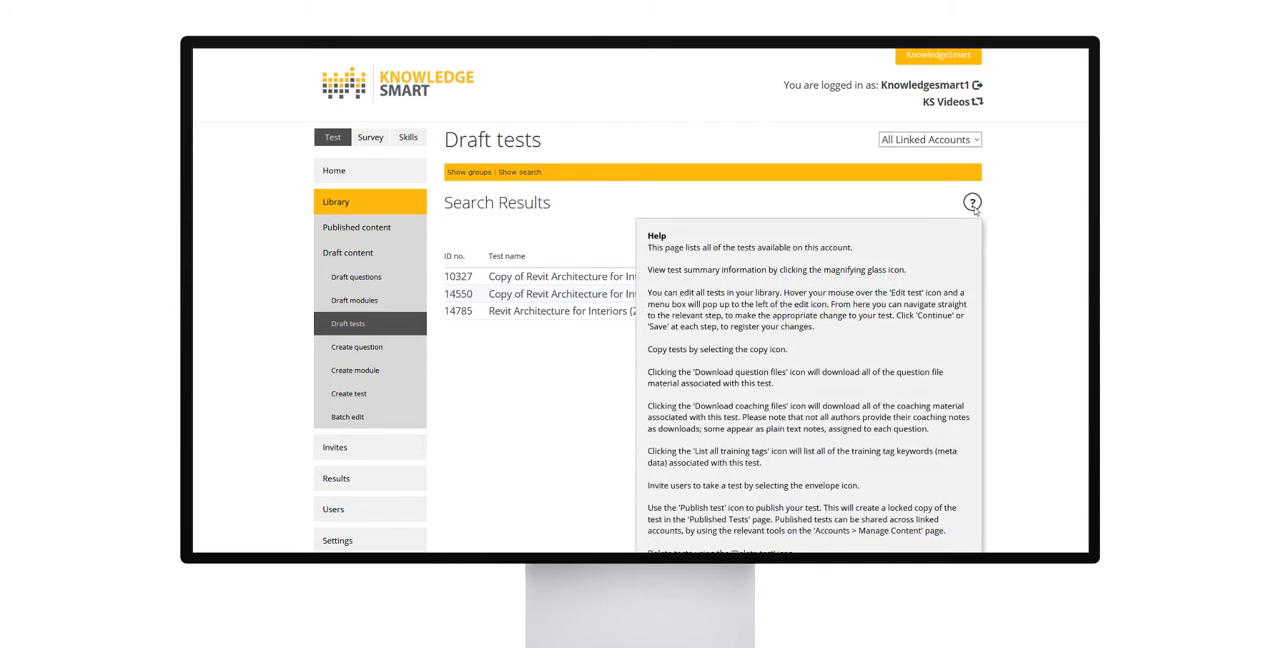